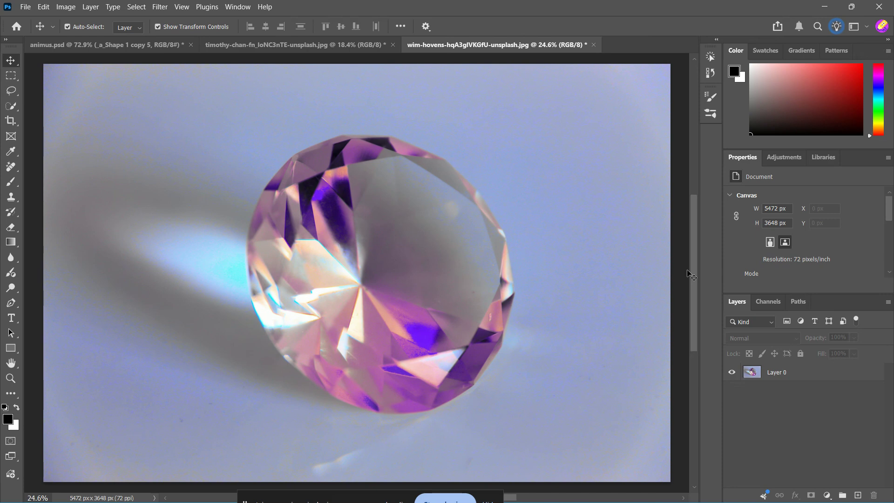
# Apply the Camera Raw Filter to Layer 0 with Whites set to +20 and Blacks set to -20
pyautogui.click(828, 375)
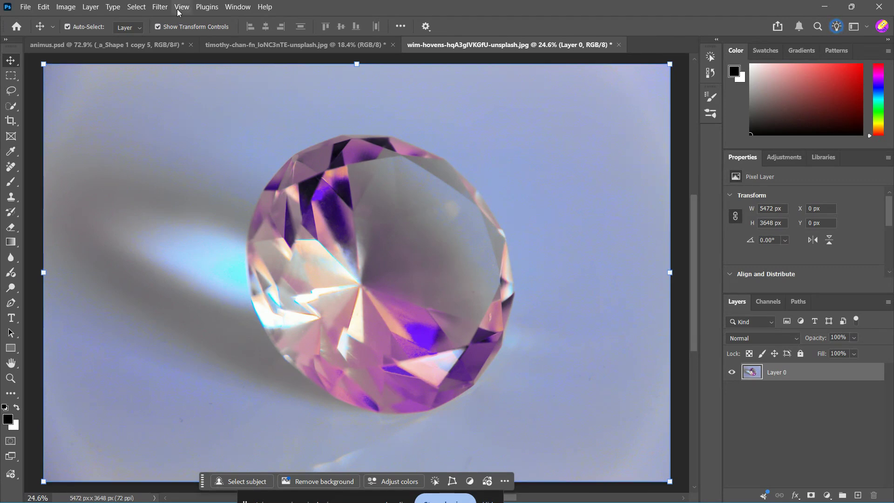
pyautogui.click(160, 7)
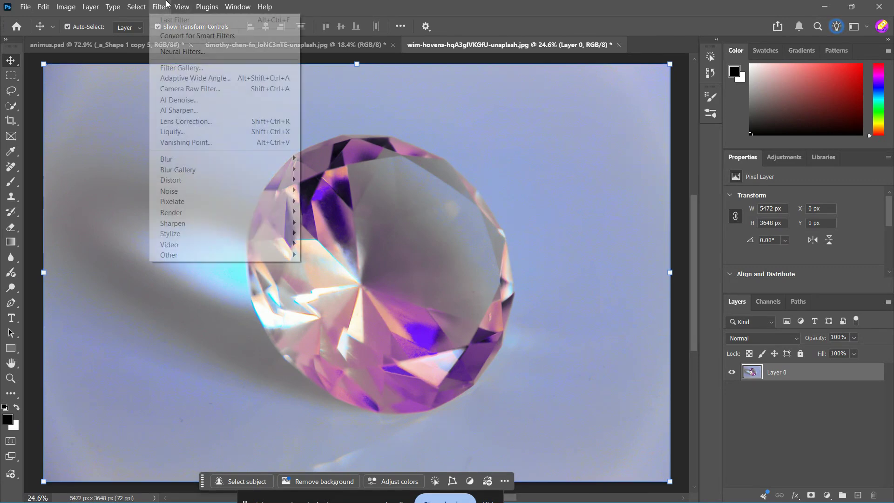
pyautogui.click(196, 89)
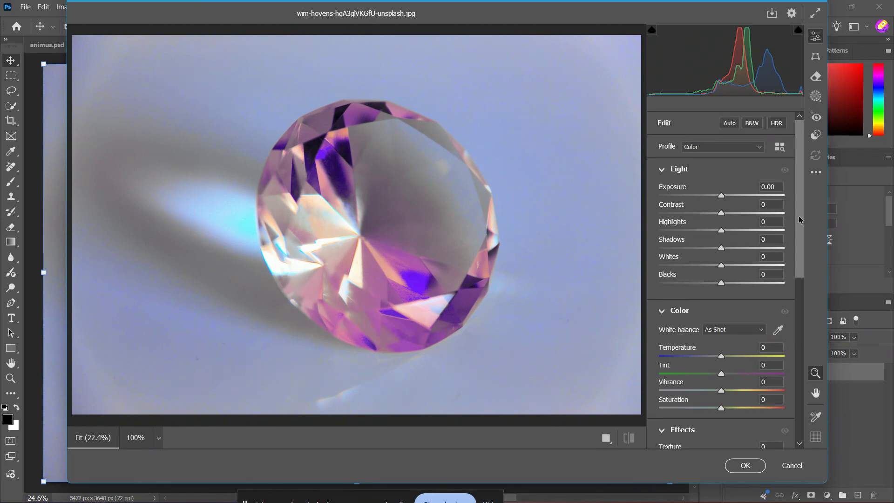
pyautogui.click(764, 258)
pyautogui.write('20')
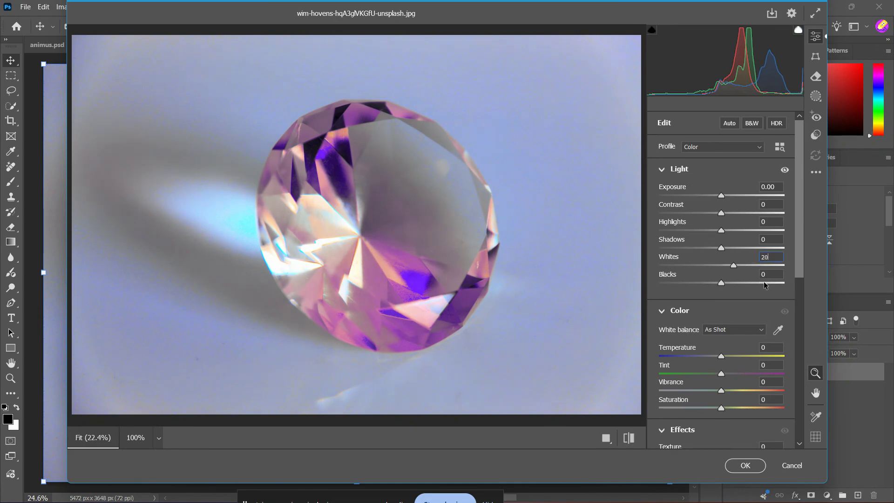
pyautogui.click(762, 273)
pyautogui.press('BackSpace')
pyautogui.write('-20')
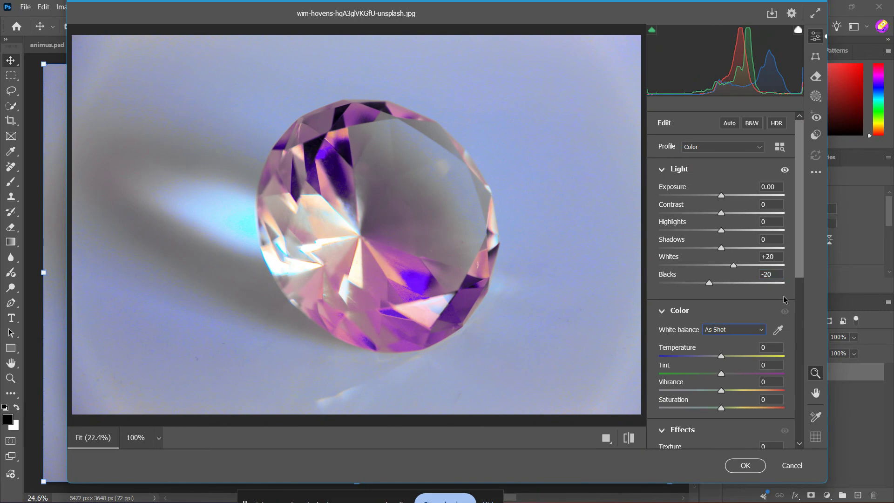
# Set the Camera Raw Clarity to +25 and apply the filter to the gem photo
pyautogui.moveTo(800, 264); pyautogui.dragTo(797, 364)
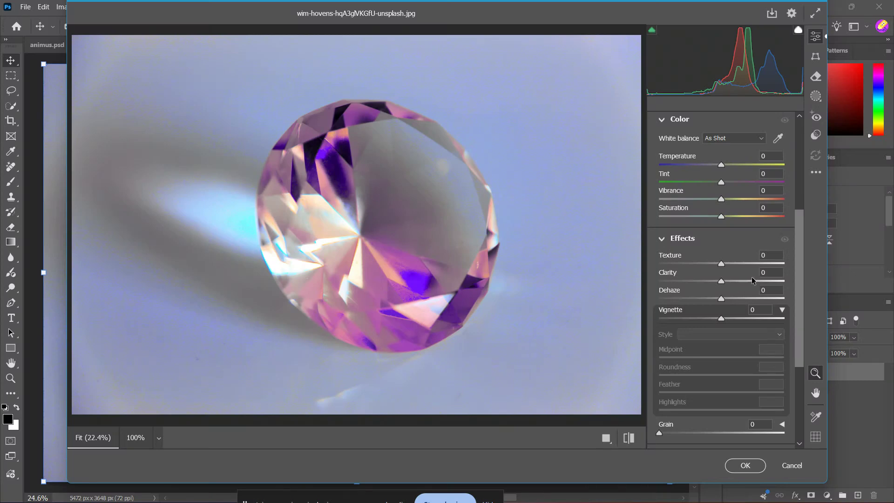
pyautogui.click(768, 273)
pyautogui.write('25')
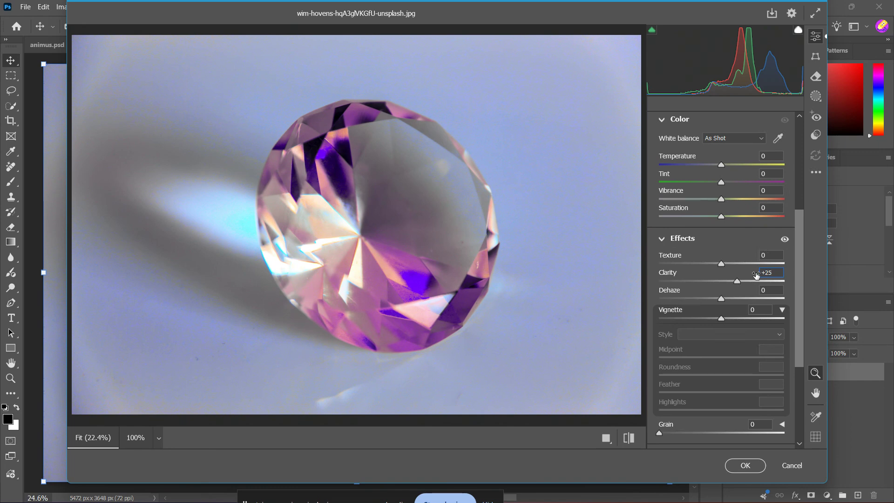
pyautogui.moveTo(799, 286); pyautogui.dragTo(801, 313)
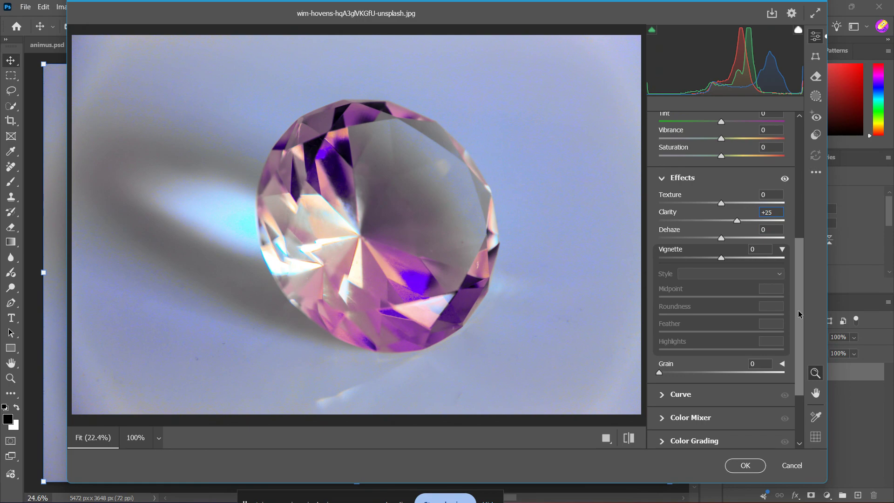
pyautogui.click(745, 465)
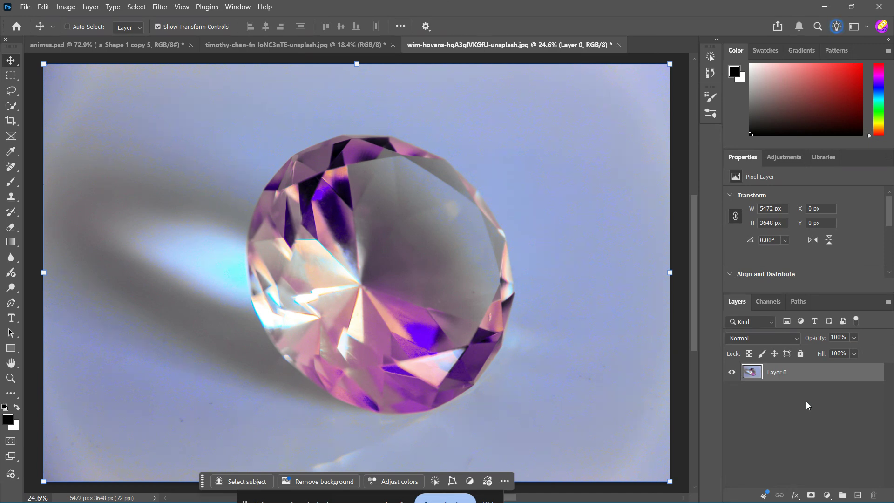
# Create a new empty layer above the gem photo and set its blend mode to Color Dodge
pyautogui.hotkey('ctrl', 'shift', 'n')
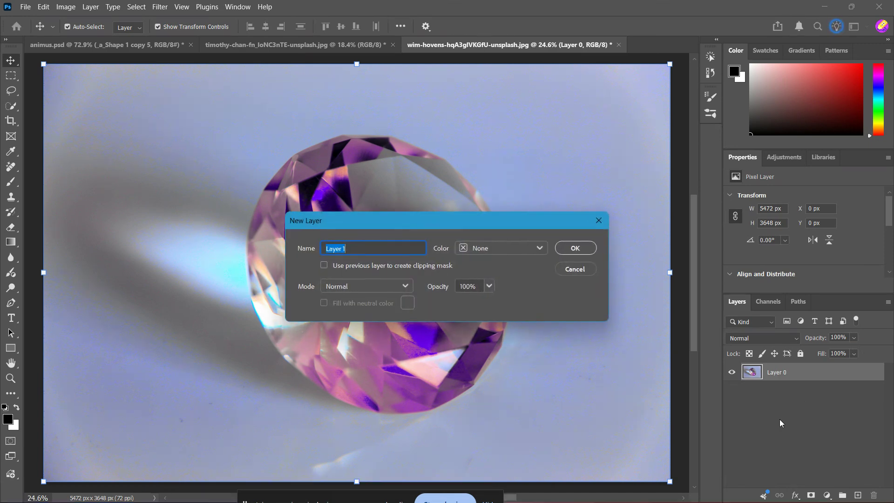
pyautogui.click(567, 253)
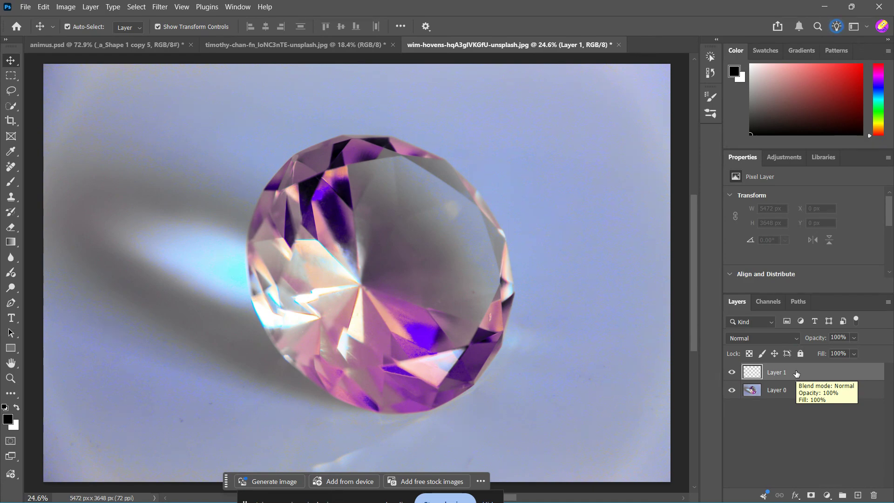
pyautogui.click(793, 339)
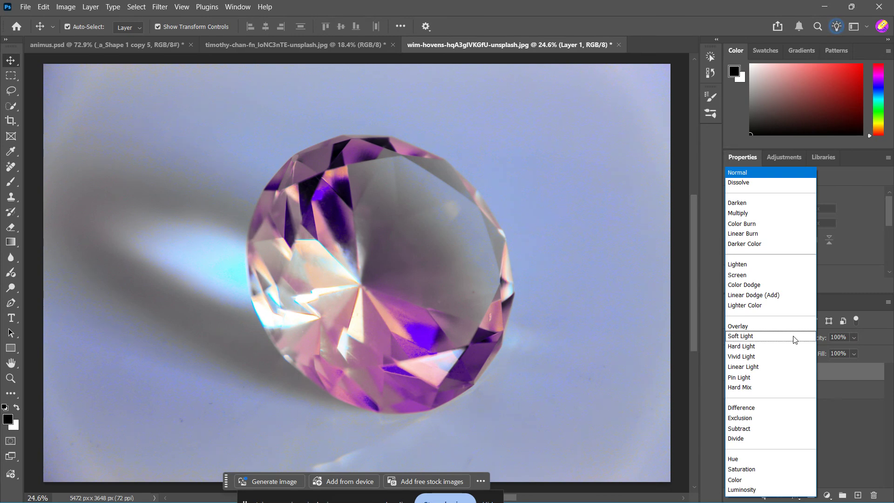
pyautogui.click(792, 285)
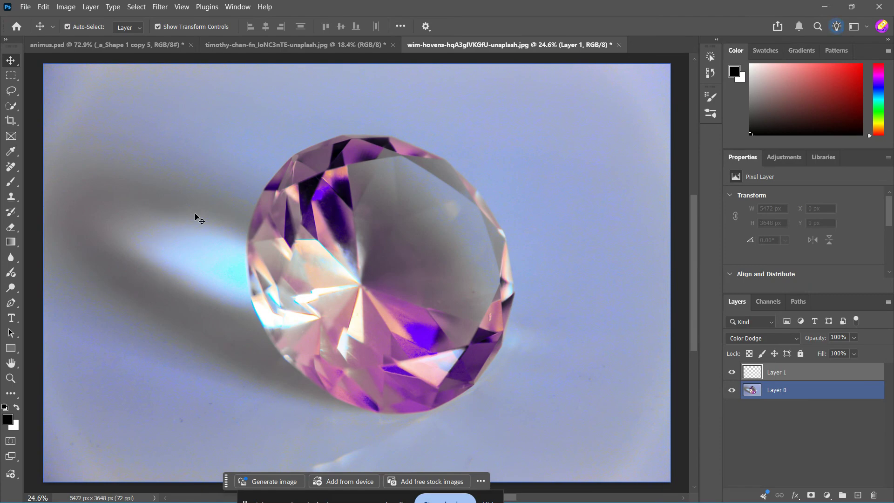
# Choose the Soft Round brush from the General Brushes and set its size to 88 px
pyautogui.press('b')
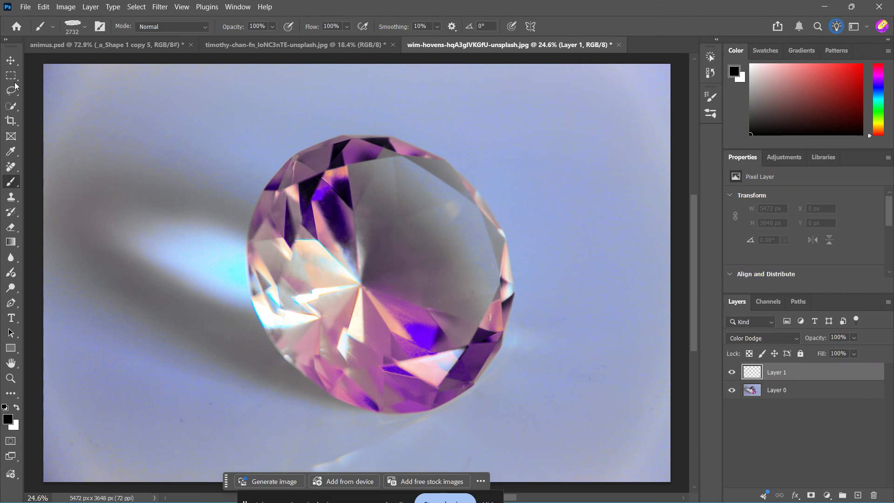
pyautogui.click(54, 26)
pyautogui.click(54, 26)
pyautogui.click(84, 27)
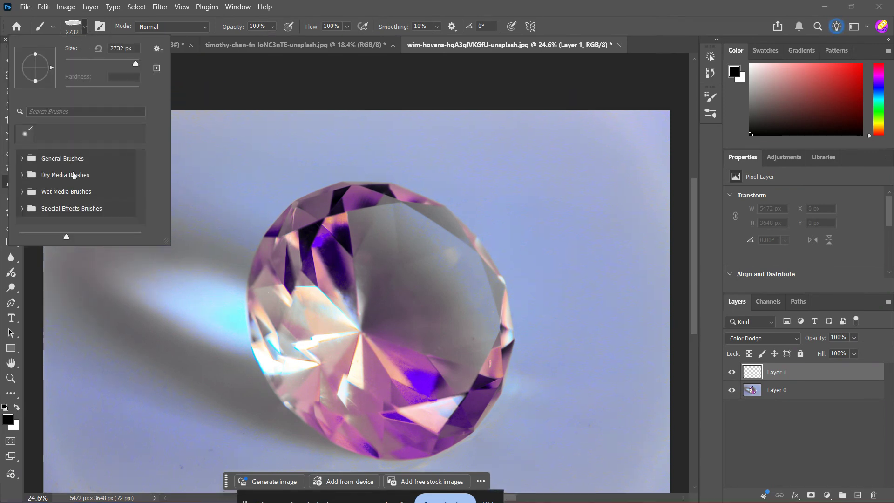
pyautogui.click(22, 159)
pyautogui.click(66, 181)
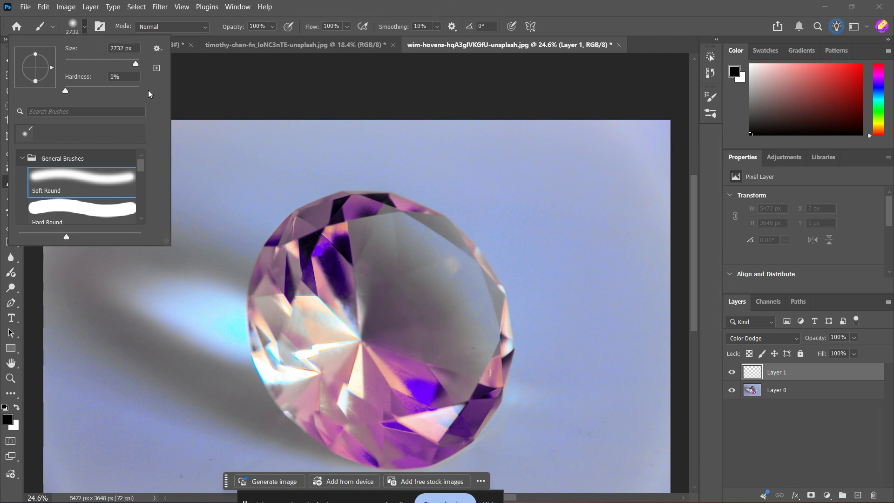
pyautogui.moveTo(136, 63); pyautogui.dragTo(97, 63)
# Paint short black strokes over the gem's upper facets and the purple facet below its centre
pyautogui.click(324, 207)
pyautogui.moveTo(328, 205); pyautogui.dragTo(328, 259)
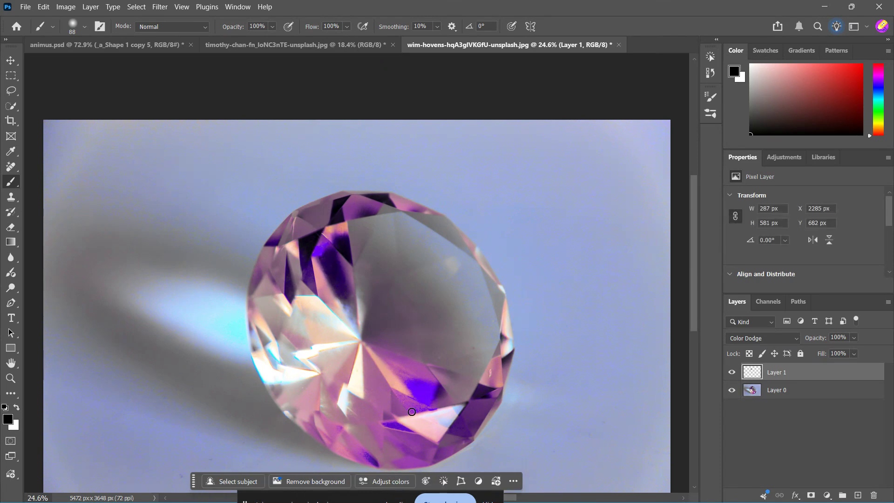
pyautogui.moveTo(414, 392)
pyautogui.mouseDown()
pyautogui.moveTo(429, 392)
pyautogui.moveTo(418, 394)
pyautogui.moveTo(425, 384)
pyautogui.mouseUp()
# Set the foreground colour to light purple #b786f9
pyautogui.click(15, 351)
pyautogui.click(15, 351)
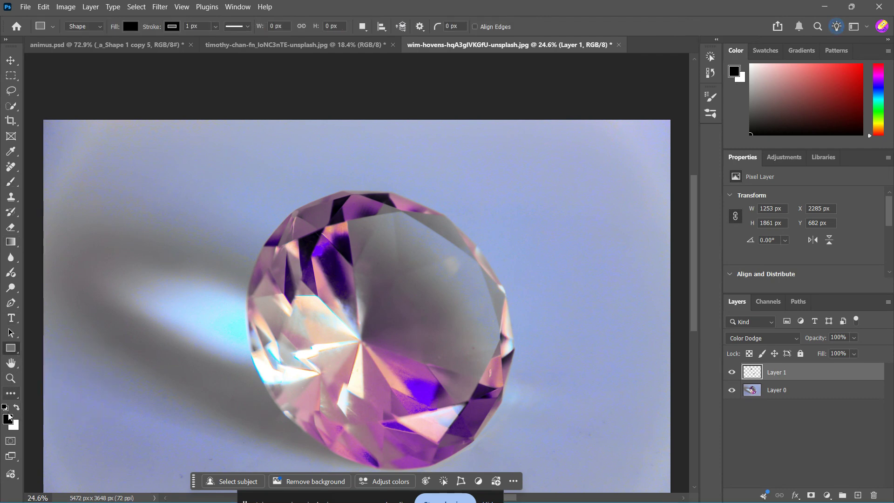
pyautogui.click(8, 417)
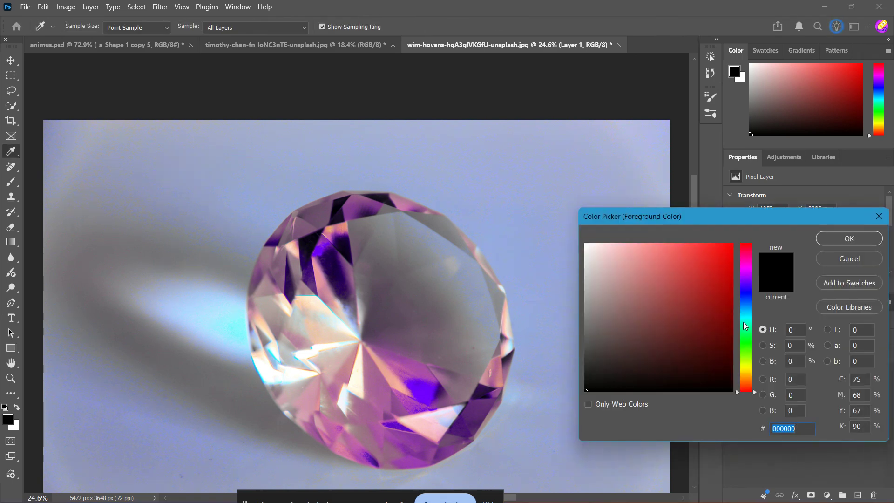
pyautogui.click(750, 323)
pyautogui.click(660, 251)
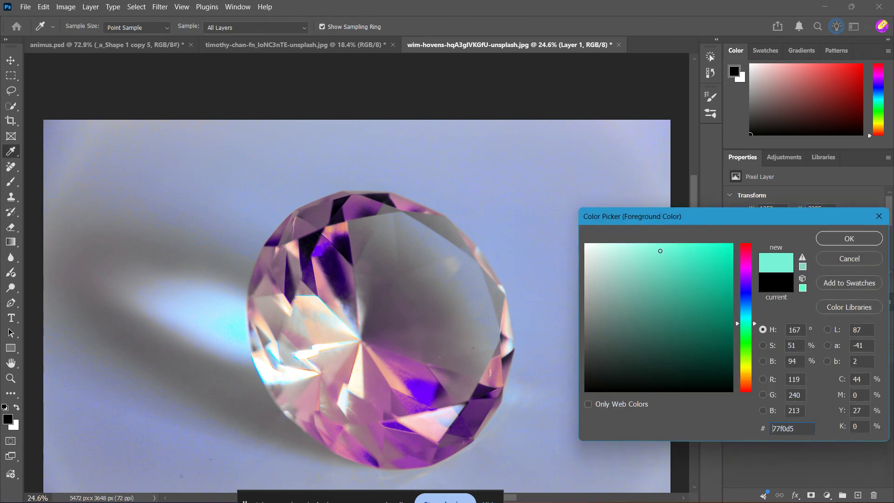
pyautogui.click(660, 251)
pyautogui.moveTo(748, 319); pyautogui.dragTo(748, 282)
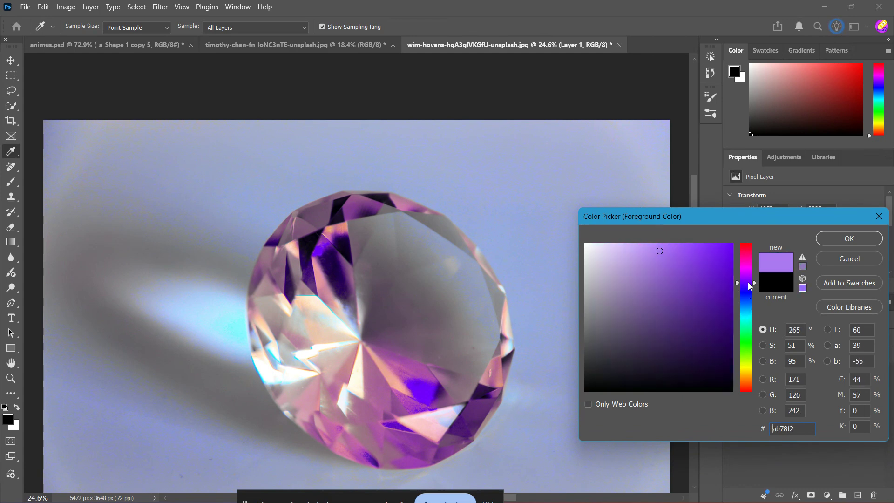
pyautogui.click(653, 247)
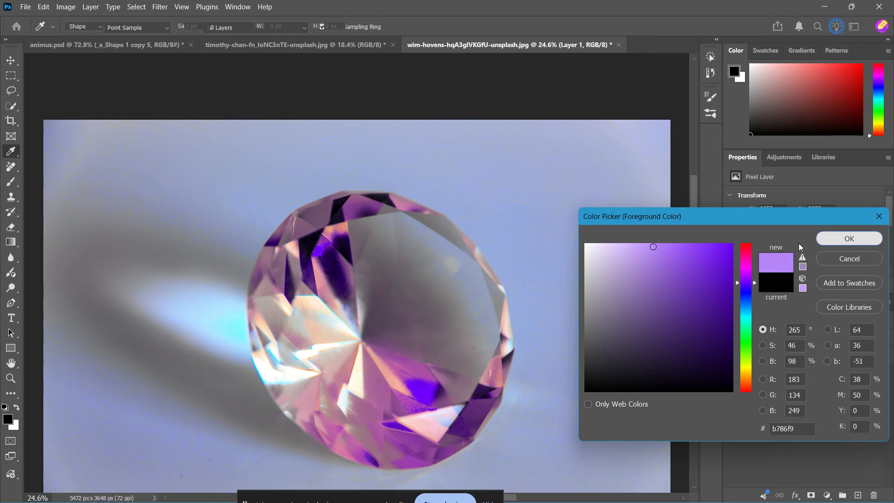
pyautogui.click(839, 239)
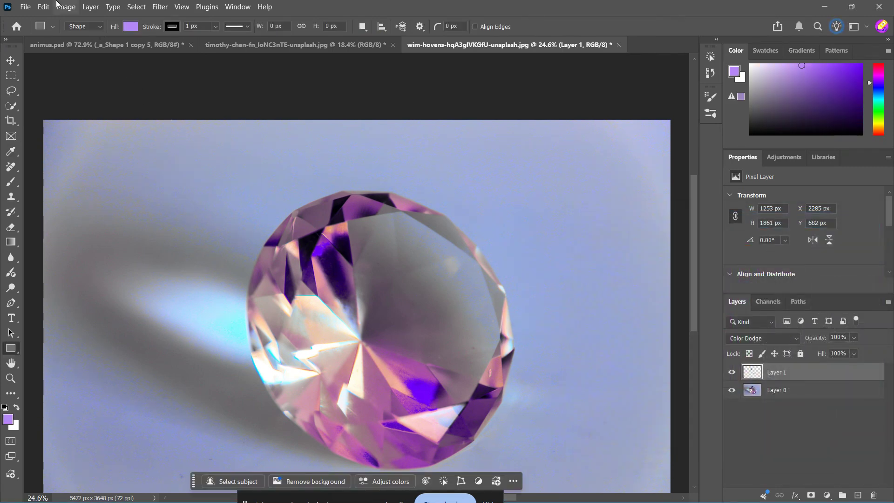
# Set the brush size to 158 px and paint a soft purple glow on the gem's lower-left facets
pyautogui.press('b')
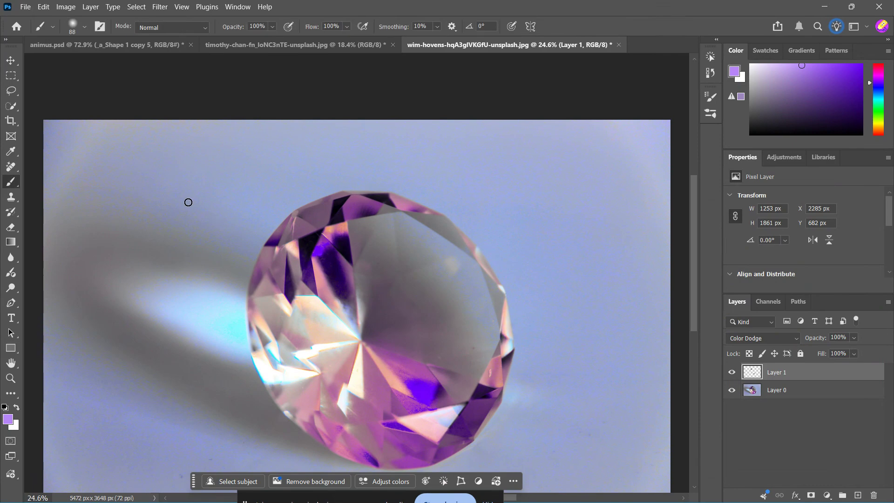
pyautogui.click(54, 26)
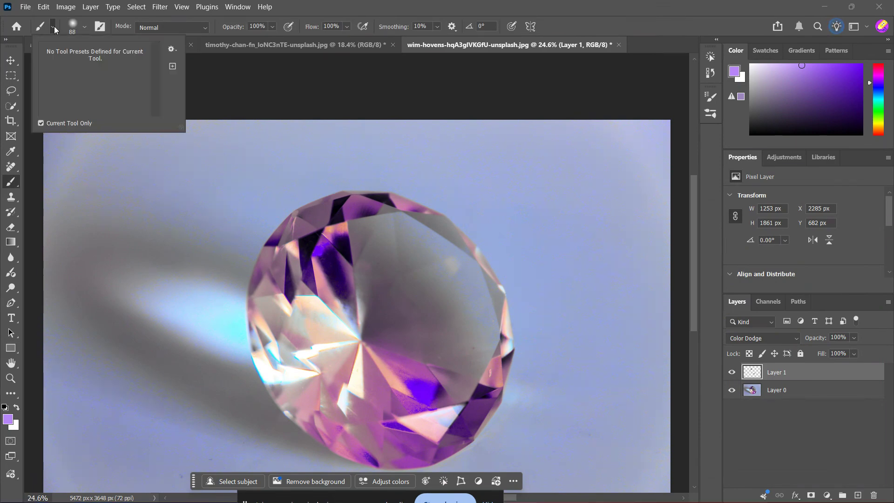
pyautogui.click(55, 27)
pyautogui.click(85, 27)
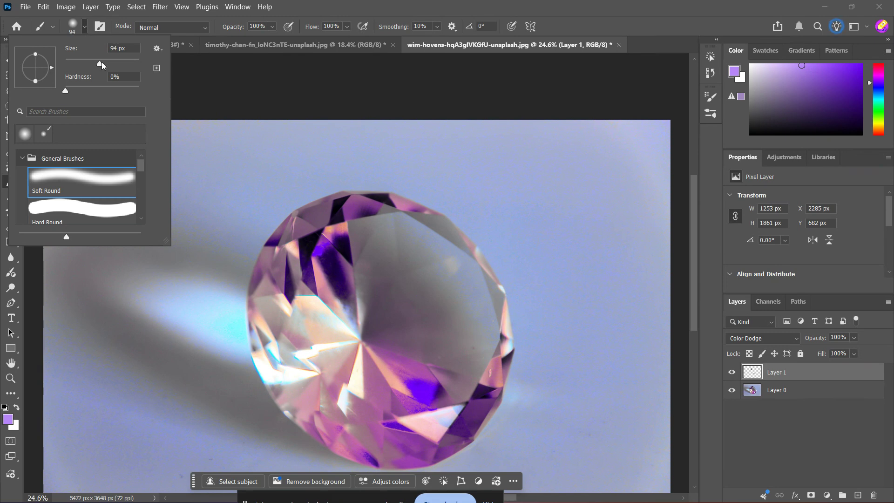
pyautogui.moveTo(102, 62); pyautogui.dragTo(112, 63)
pyautogui.click(285, 372)
pyautogui.moveTo(285, 372); pyautogui.dragTo(336, 384)
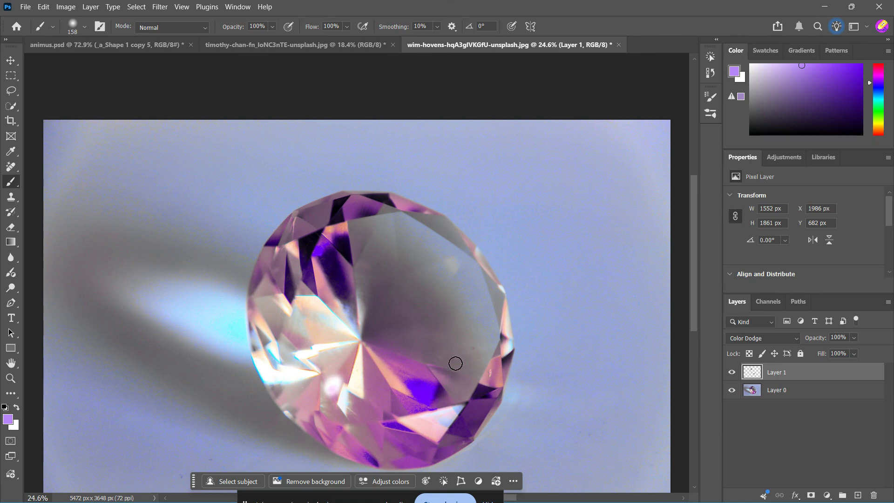
# Try glow strokes on the gem's lower-right and upper-left facets, and undo them
pyautogui.moveTo(474, 409)
pyautogui.mouseDown()
pyautogui.moveTo(503, 409)
pyautogui.moveTo(493, 370)
pyautogui.moveTo(484, 370)
pyautogui.mouseUp()
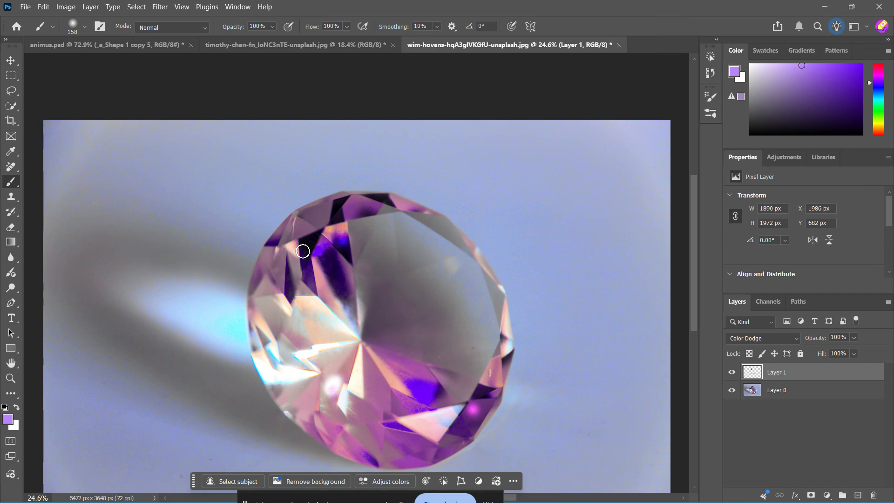
pyautogui.click(305, 246)
pyautogui.click(338, 274)
pyautogui.hotkey('ctrl', 'z')
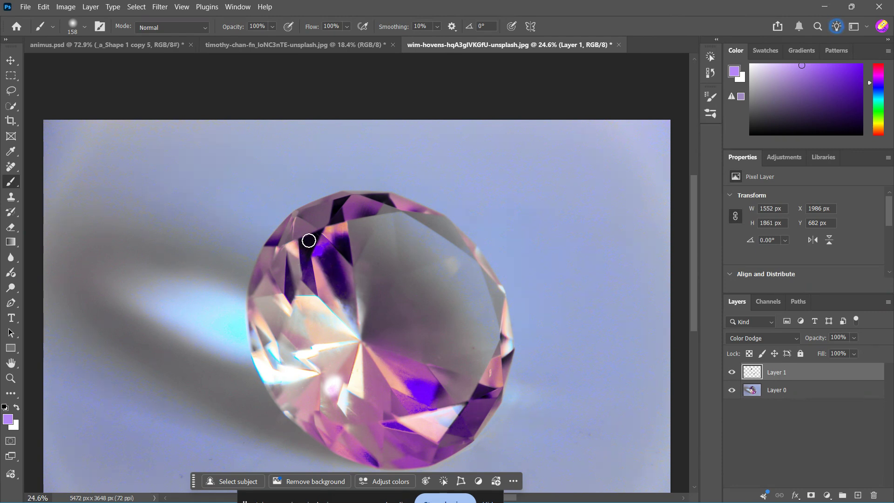
# Paint purple glow highlights on the gem's upper-left facets, below its centre, and on the bright lower-right facet
pyautogui.moveTo(309, 239)
pyautogui.mouseDown()
pyautogui.moveTo(338, 249)
pyautogui.moveTo(277, 282)
pyautogui.mouseUp()
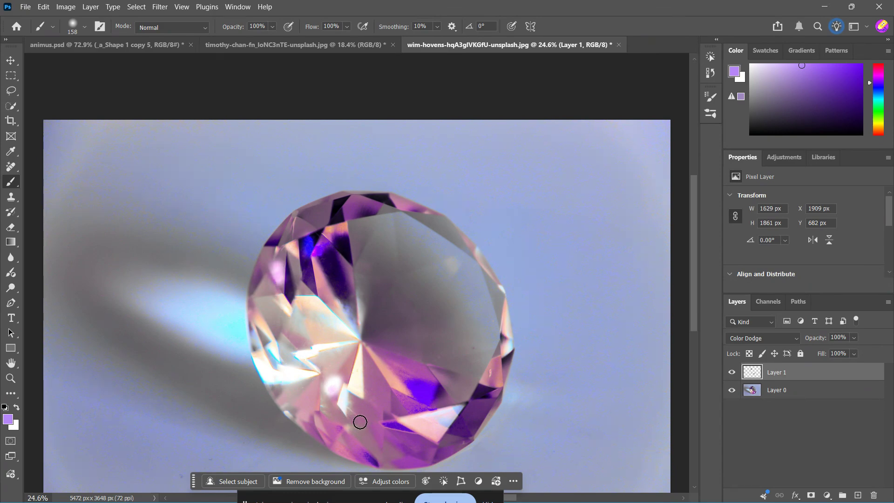
pyautogui.moveTo(333, 386)
pyautogui.mouseDown()
pyautogui.moveTo(333, 403)
pyautogui.moveTo(326, 386)
pyautogui.moveTo(325, 409)
pyautogui.moveTo(335, 403)
pyautogui.mouseUp()
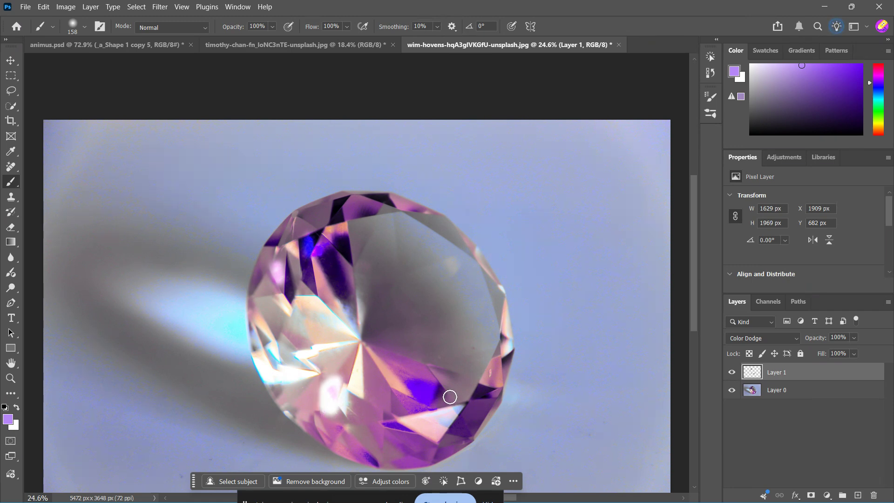
pyautogui.moveTo(426, 422); pyautogui.dragTo(435, 431)
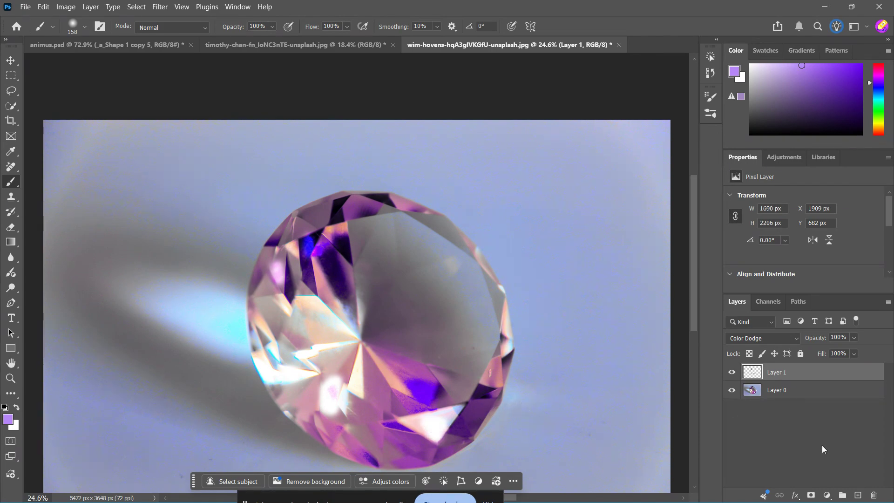
# Add a new empty layer above the Color Dodge layer and reduce the soft brush's size
pyautogui.click(858, 495)
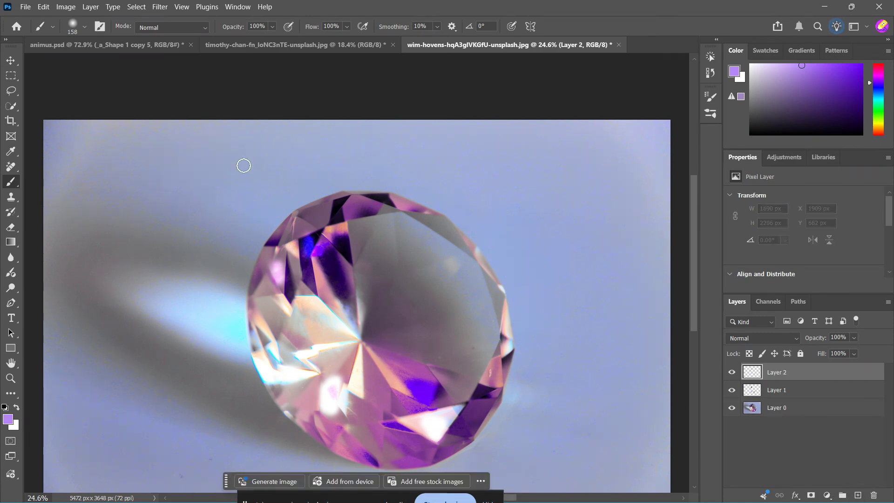
pyautogui.click(86, 28)
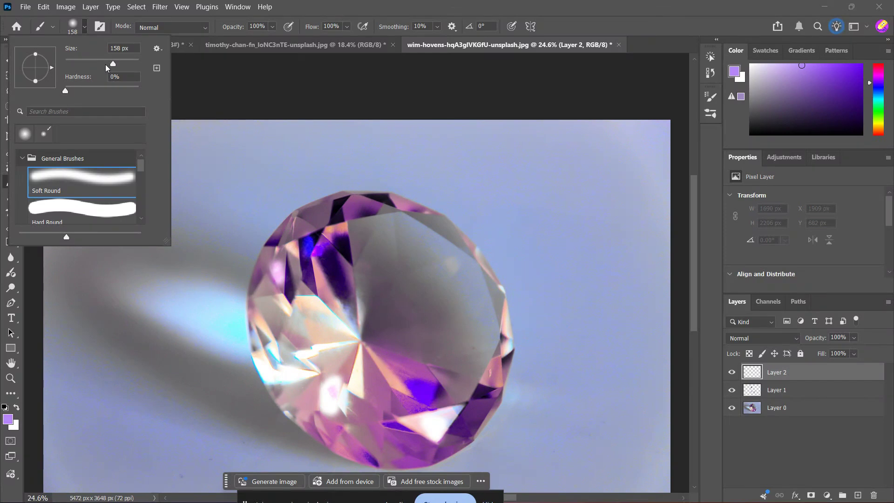
pyautogui.moveTo(111, 64); pyautogui.dragTo(95, 65)
# Set the foreground colour to #ffffff and place a single soft 78 px dab on the gem's dark upper-left facet
pyautogui.click(11, 422)
pyautogui.write('ffffff')
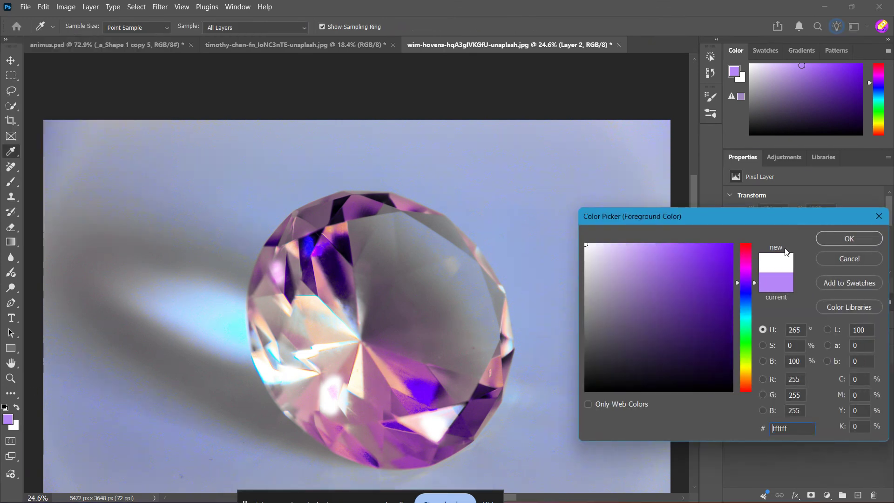
pyautogui.click(839, 238)
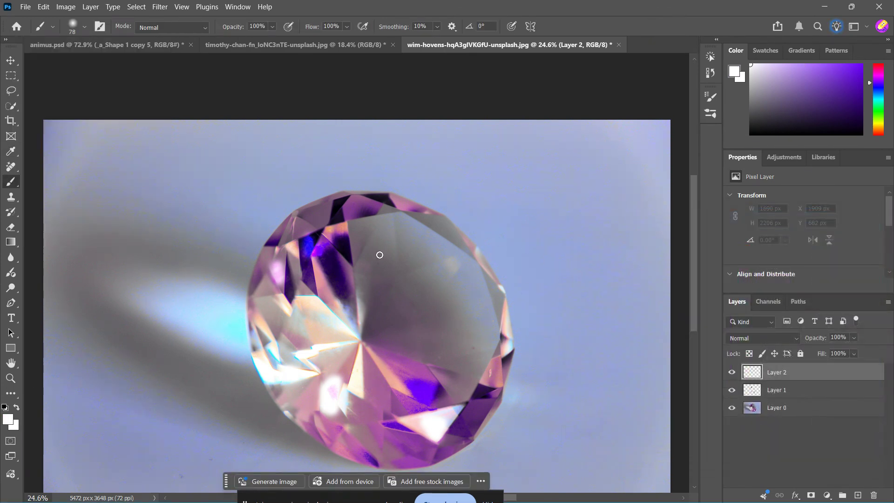
pyautogui.click(336, 267)
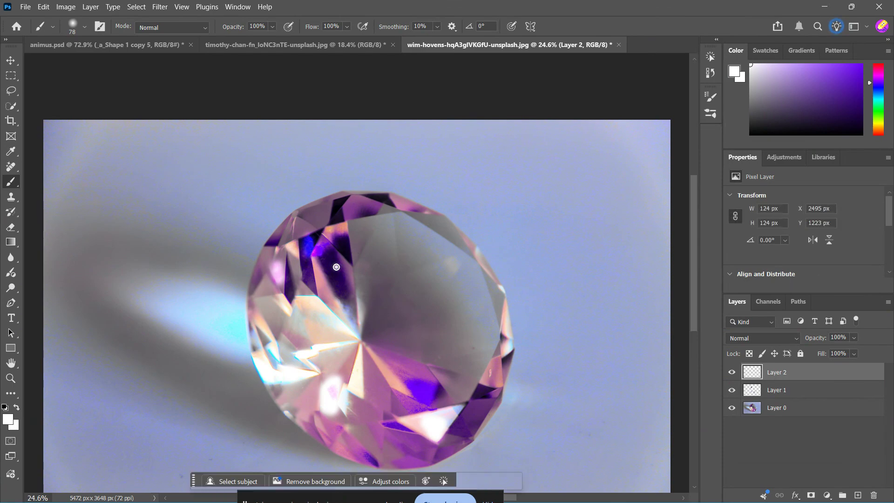
# Free-transform the white dab into a tall vertical light streak about 259 px wide and 1619 px high
pyautogui.hotkey('ctrl', 't')
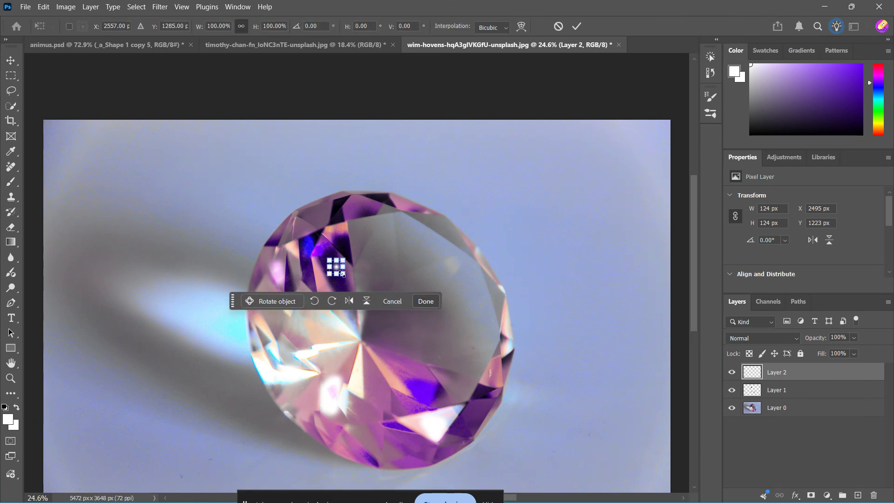
pyautogui.moveTo(342, 273); pyautogui.dragTo(359, 445)
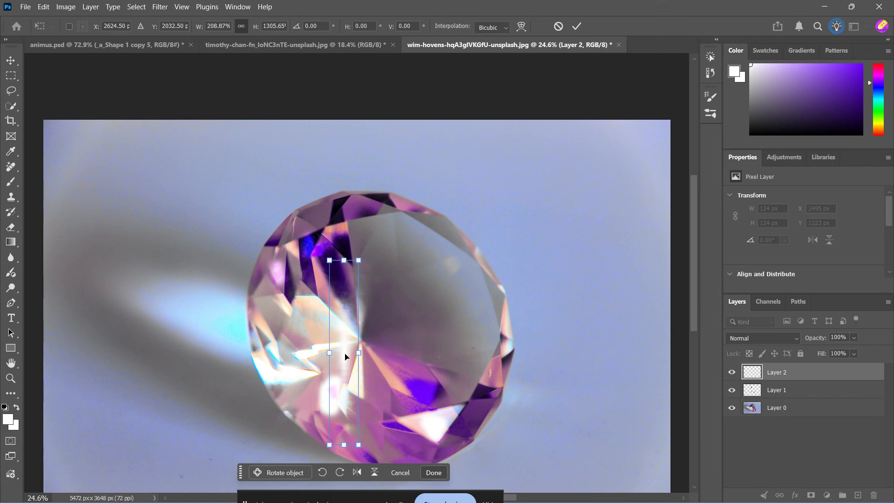
pyautogui.press('Return')
pyautogui.press('b')
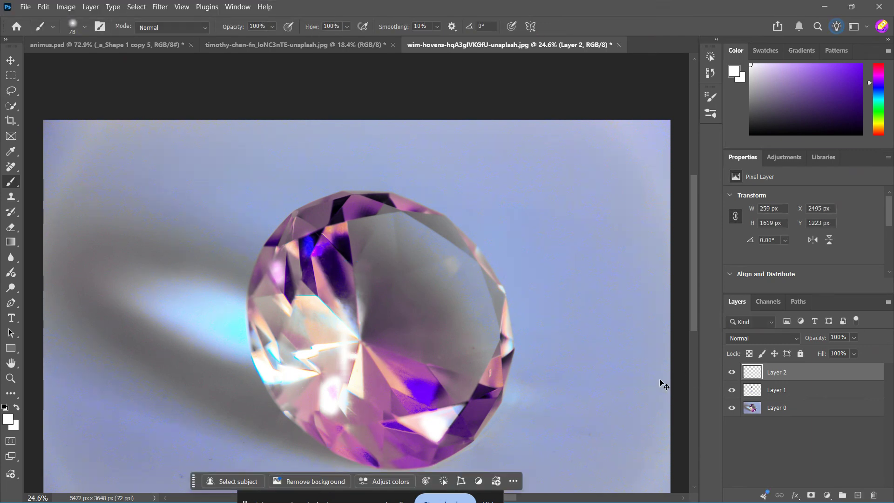
# Duplicate the vertical streak layer and rotate the copy 90.5° into a horizontal streak
pyautogui.hotkey('ctrl', 'j')
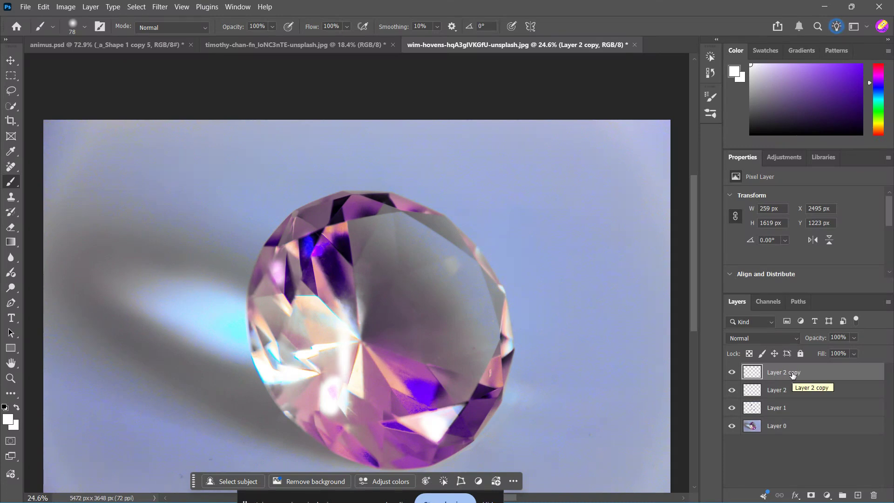
pyautogui.hotkey('ctrl', 't')
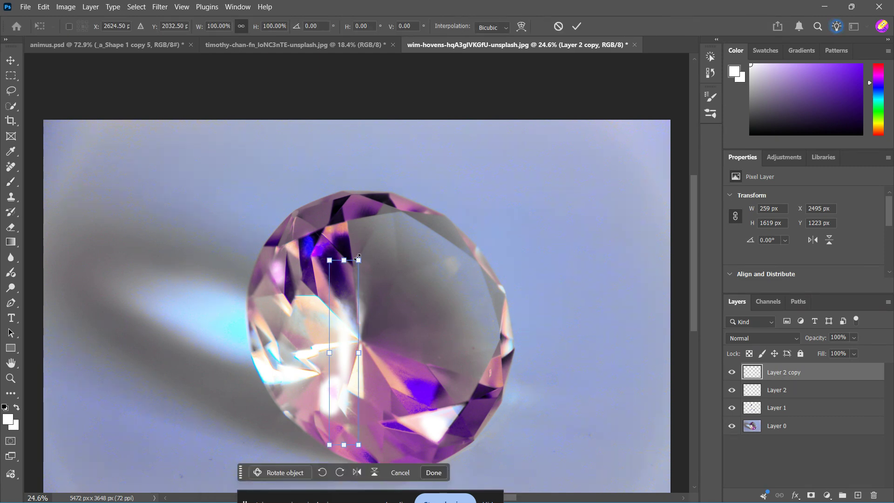
pyautogui.moveTo(355, 252); pyautogui.dragTo(416, 362)
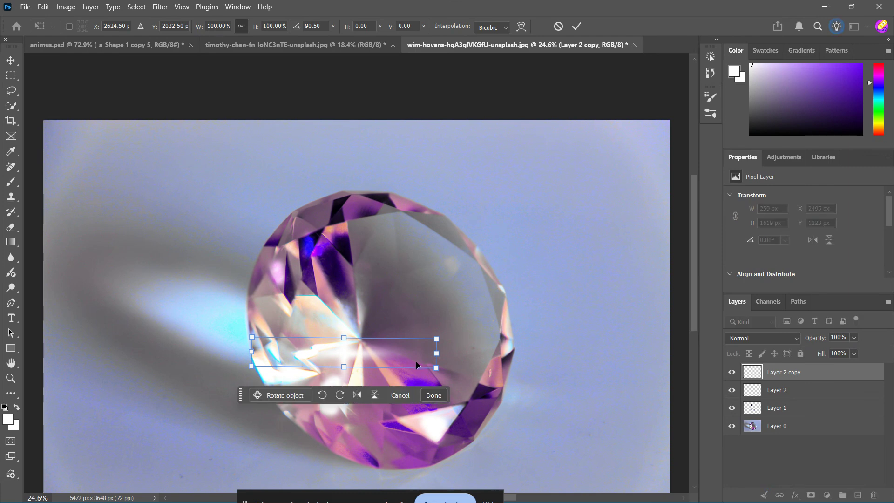
pyautogui.press('Return')
pyautogui.press('b')
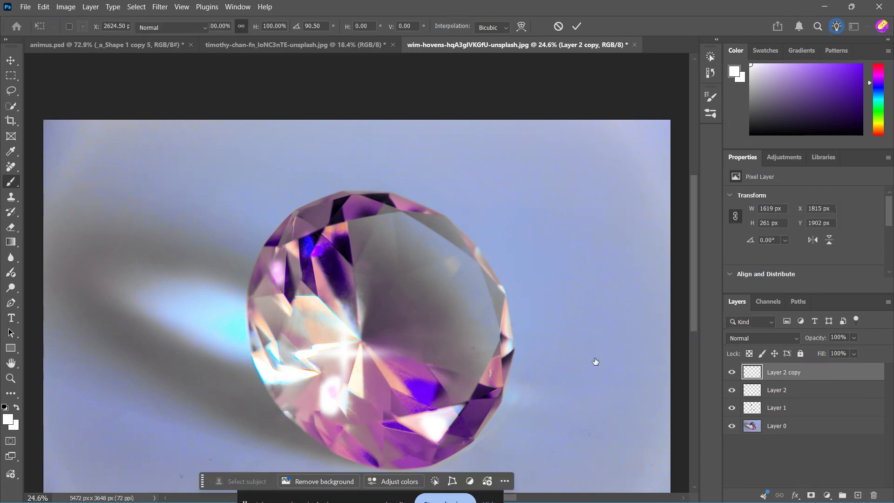
# Move the horizontal and vertical streaks to the gem's upper-left edge so that they cross as a star sparkle
pyautogui.press('v')
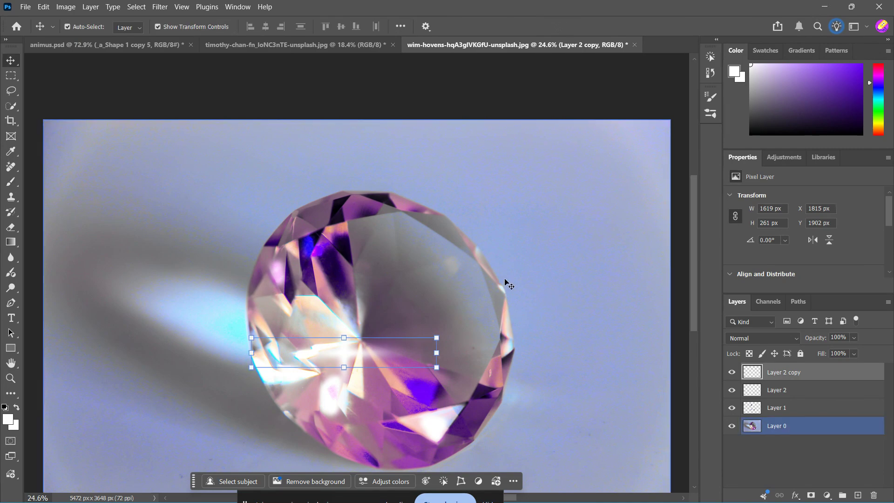
pyautogui.click(347, 321)
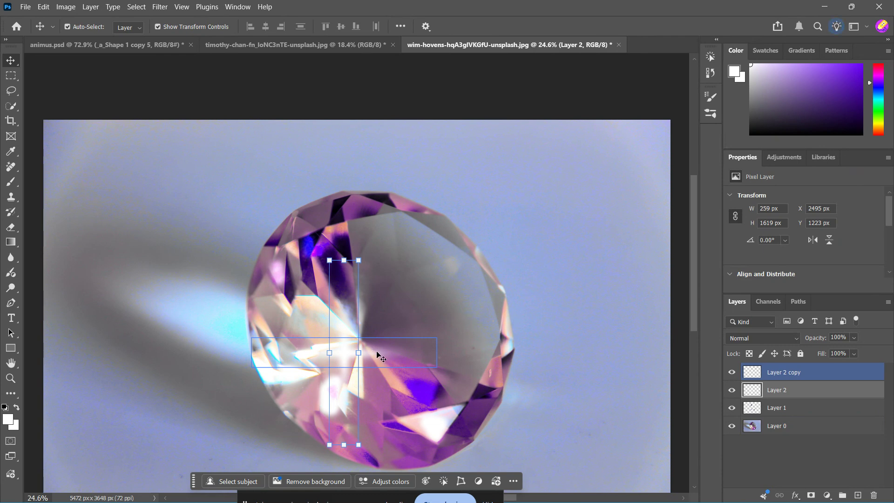
pyautogui.moveTo(378, 355)
pyautogui.mouseDown()
pyautogui.moveTo(381, 332)
pyautogui.moveTo(357, 278)
pyautogui.moveTo(307, 272)
pyautogui.moveTo(291, 280)
pyautogui.mouseUp()
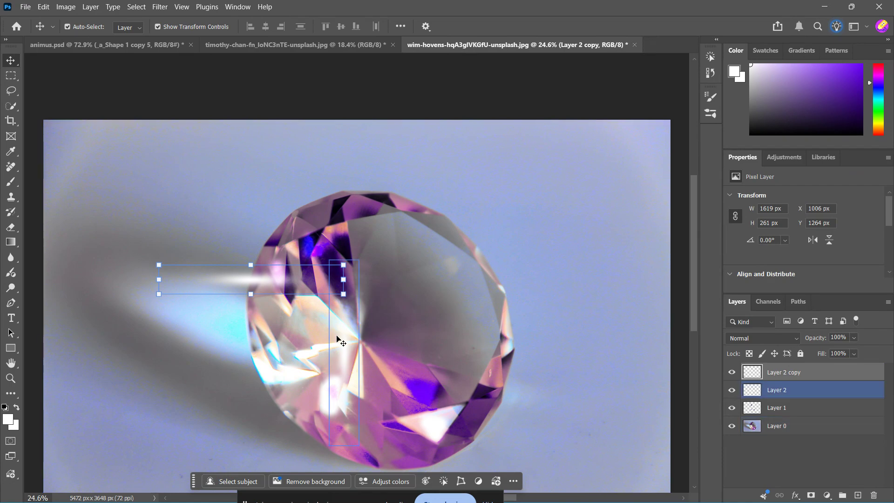
pyautogui.moveTo(337, 336); pyautogui.dragTo(256, 273)
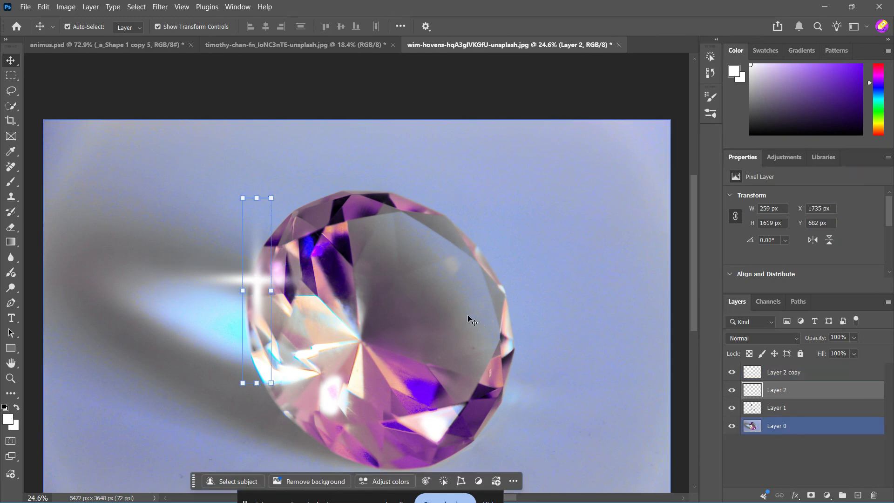
# Select both streak layers together and lower their opacity to 70%
pyautogui.keyDown('ctrl'); pyautogui.click(827, 376); pyautogui.keyUp('ctrl')
pyautogui.click(854, 338)
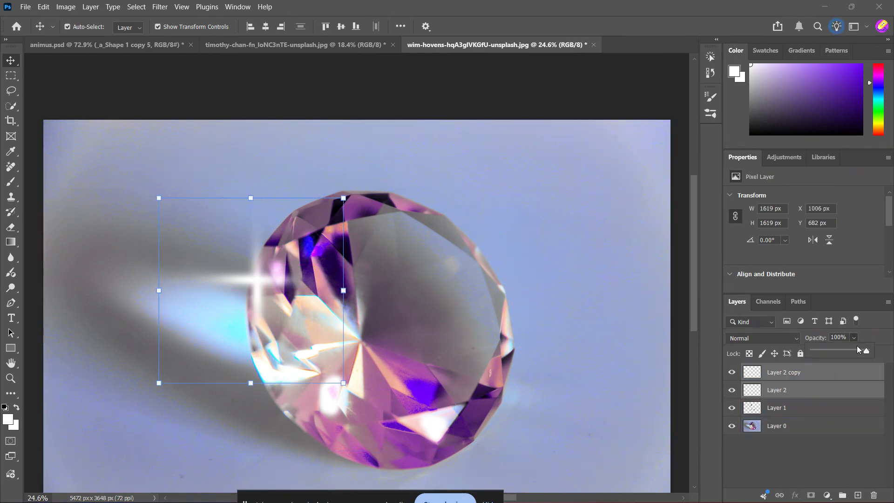
pyautogui.moveTo(867, 350); pyautogui.dragTo(852, 350)
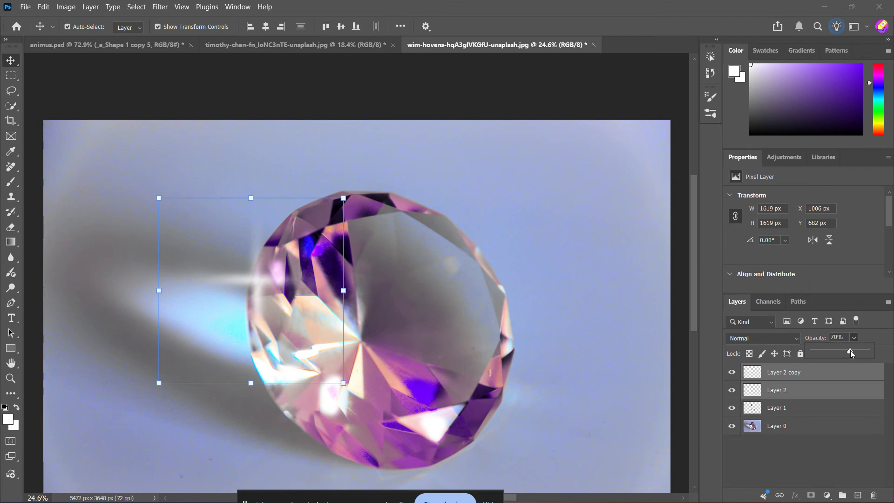
pyautogui.click(595, 349)
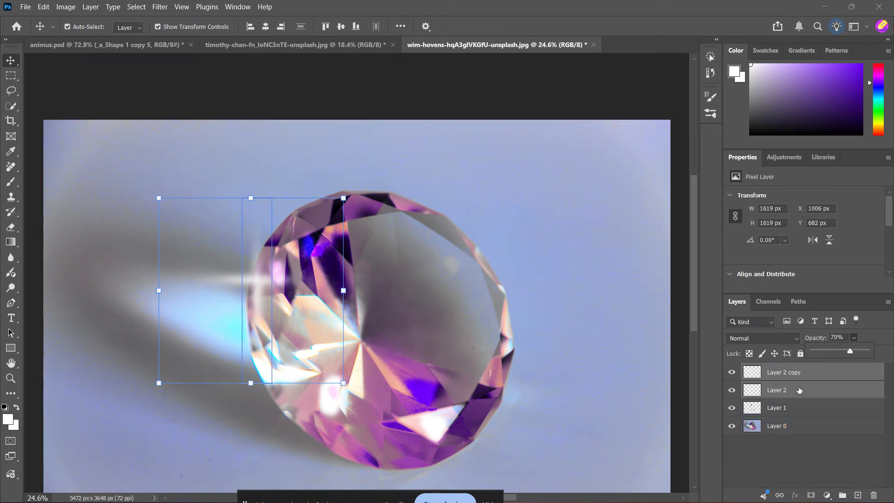
# Move the combined star sparkle onto the gem's dark upper-left facets and select the photo layer
pyautogui.moveTo(258, 270)
pyautogui.mouseDown()
pyautogui.moveTo(297, 281)
pyautogui.moveTo(301, 244)
pyautogui.moveTo(334, 232)
pyautogui.moveTo(322, 232)
pyautogui.moveTo(328, 242)
pyautogui.mouseUp()
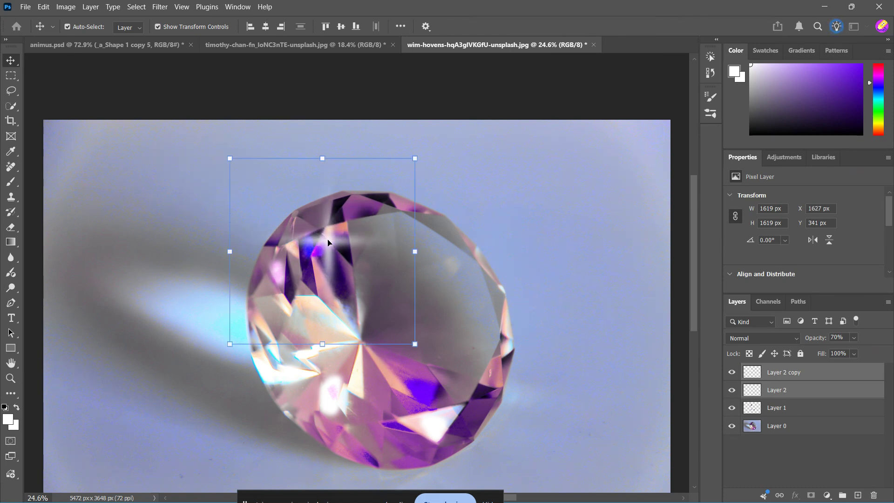
pyautogui.click(585, 256)
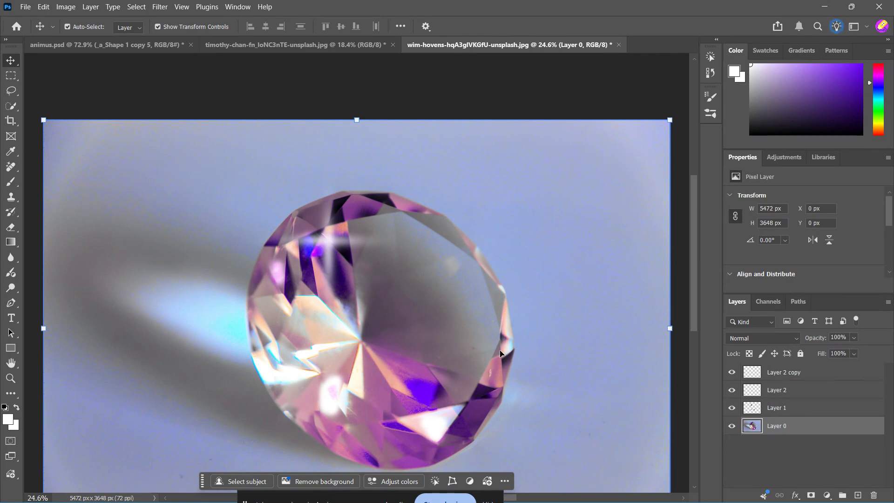
pyautogui.hscroll(2, 473, 367)
pyautogui.hscroll(-1, 473, 367)
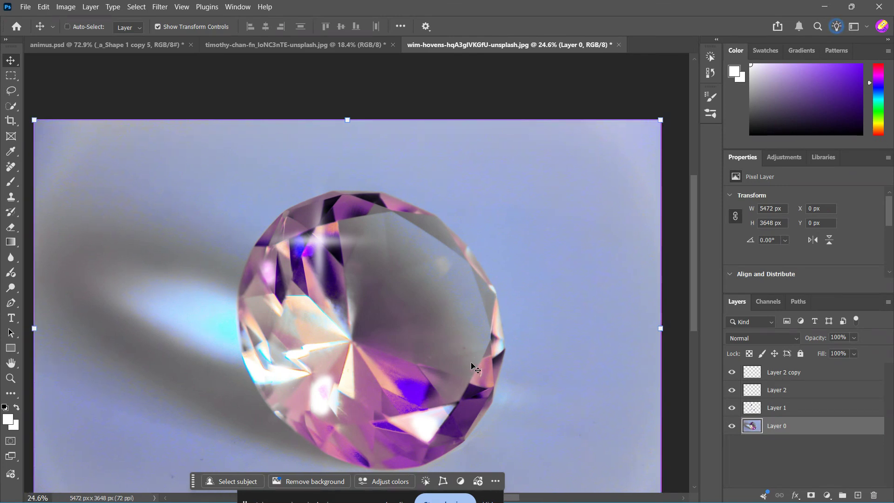
pyautogui.hotkey('ctrl', '0')
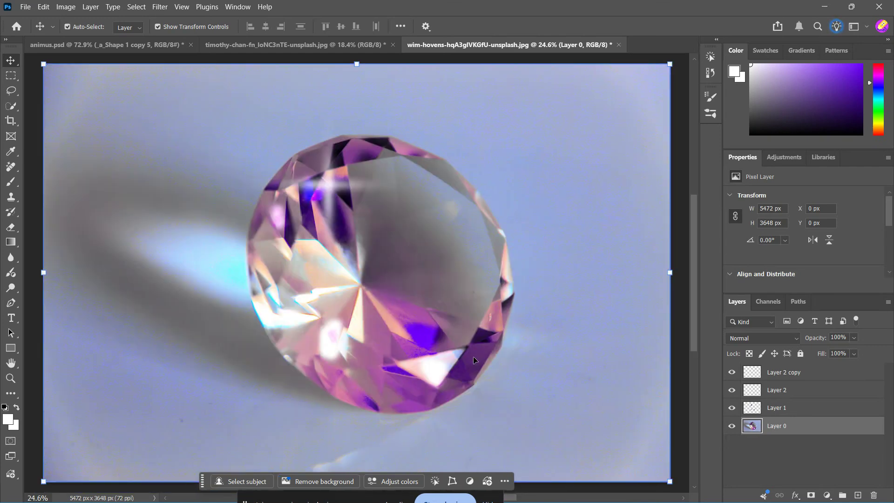